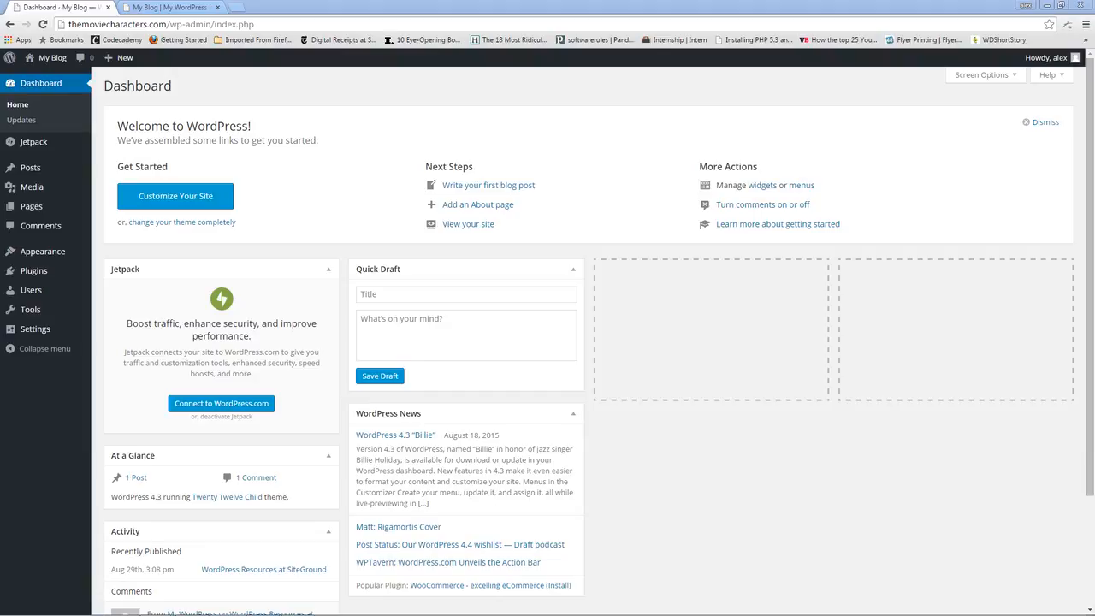
# Open the Widgets page and compare the Main Sidebar's widgets with the sidebar shown on the live blog
pyautogui.moveTo(43, 252)
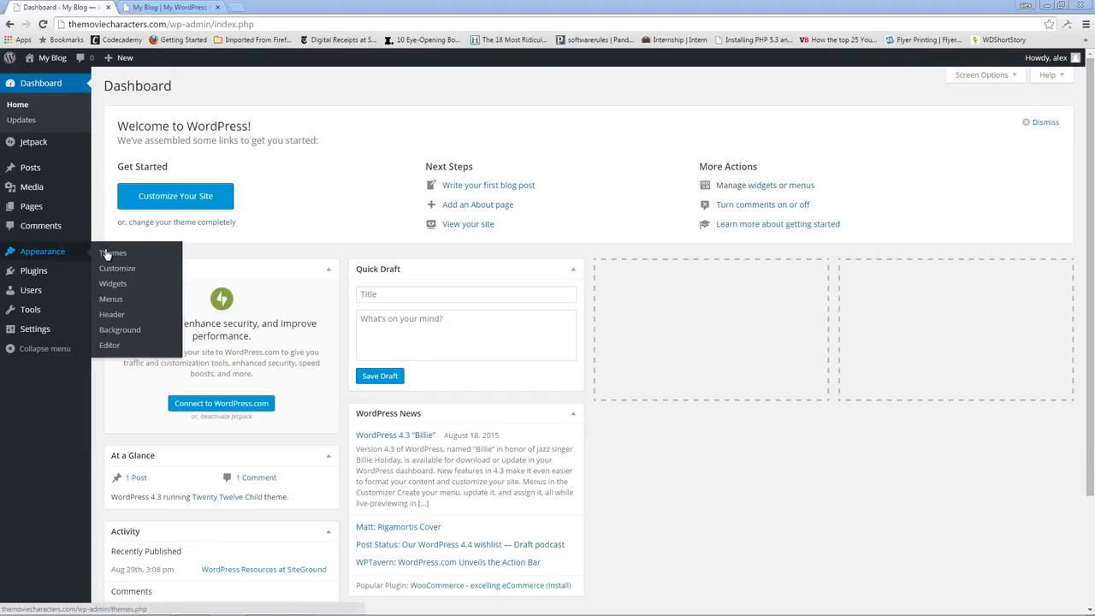
pyautogui.click(114, 283)
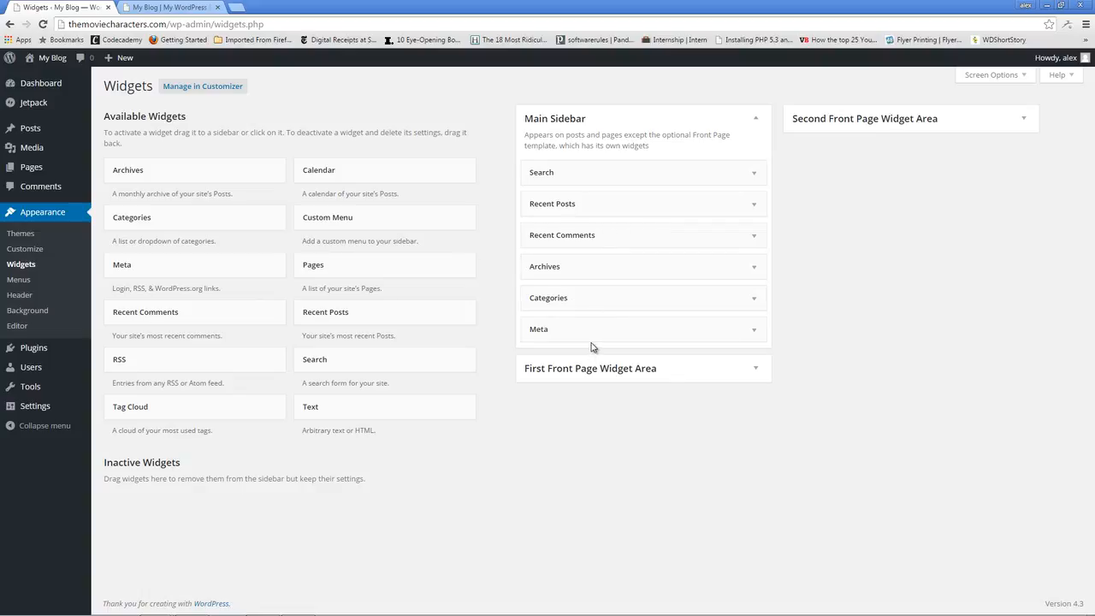
pyautogui.click(183, 7)
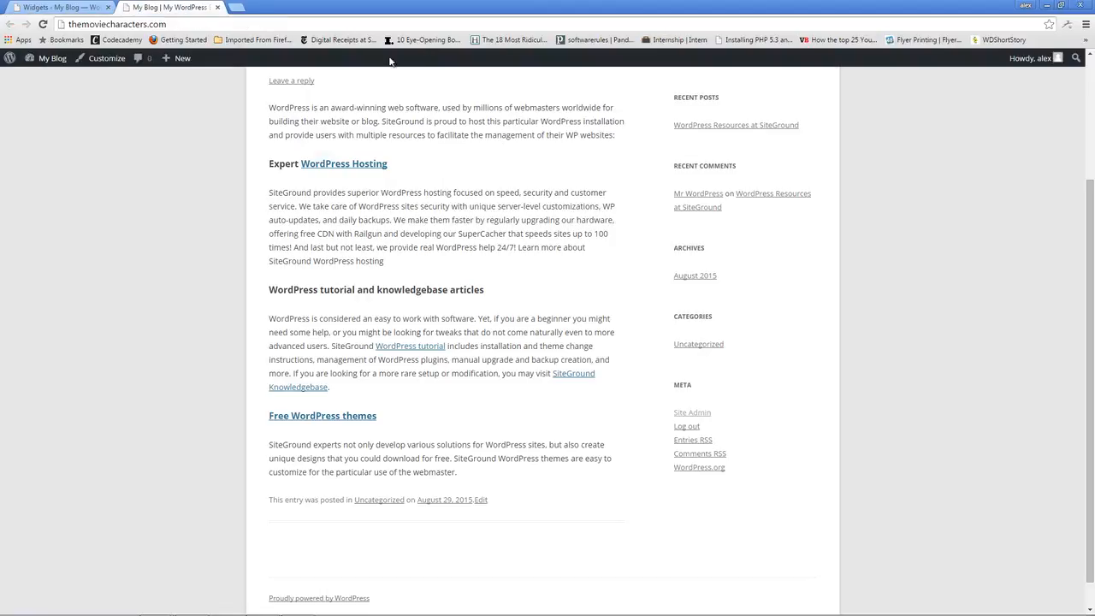
pyautogui.scroll(2, 921, 307)
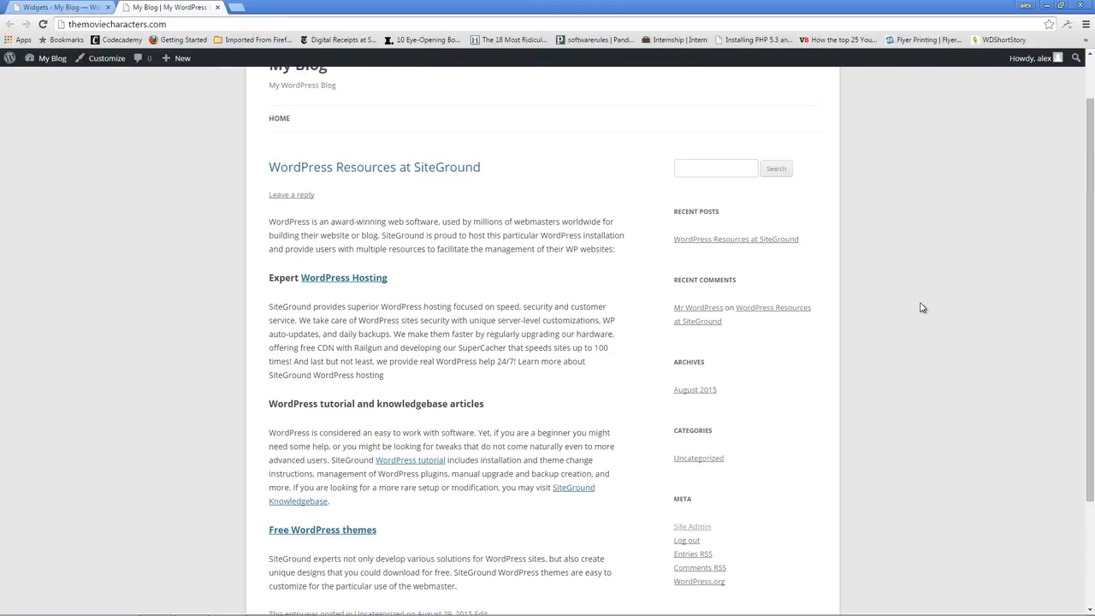
pyautogui.scroll(1, 921, 307)
pyautogui.scroll(-1, 931, 331)
pyautogui.scroll(1, 709, 508)
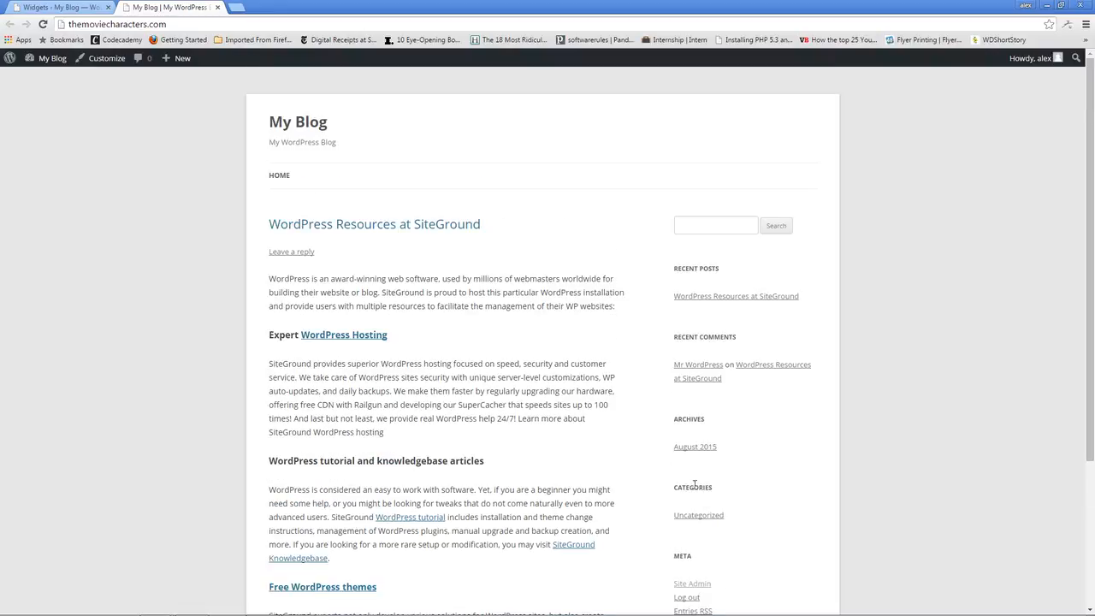
pyautogui.click(91, 7)
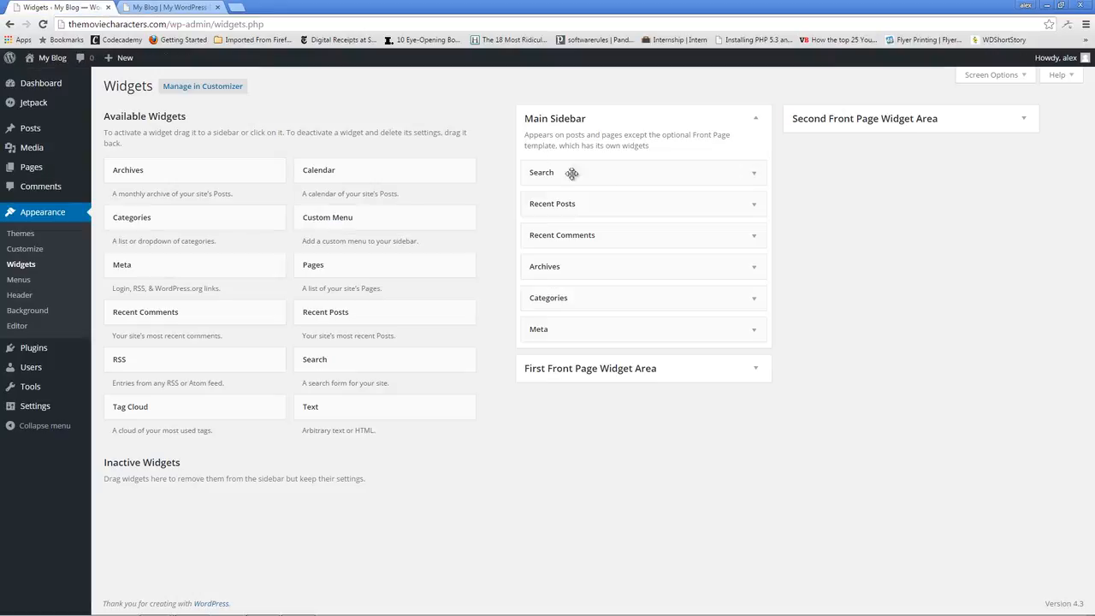
pyautogui.click(212, 6)
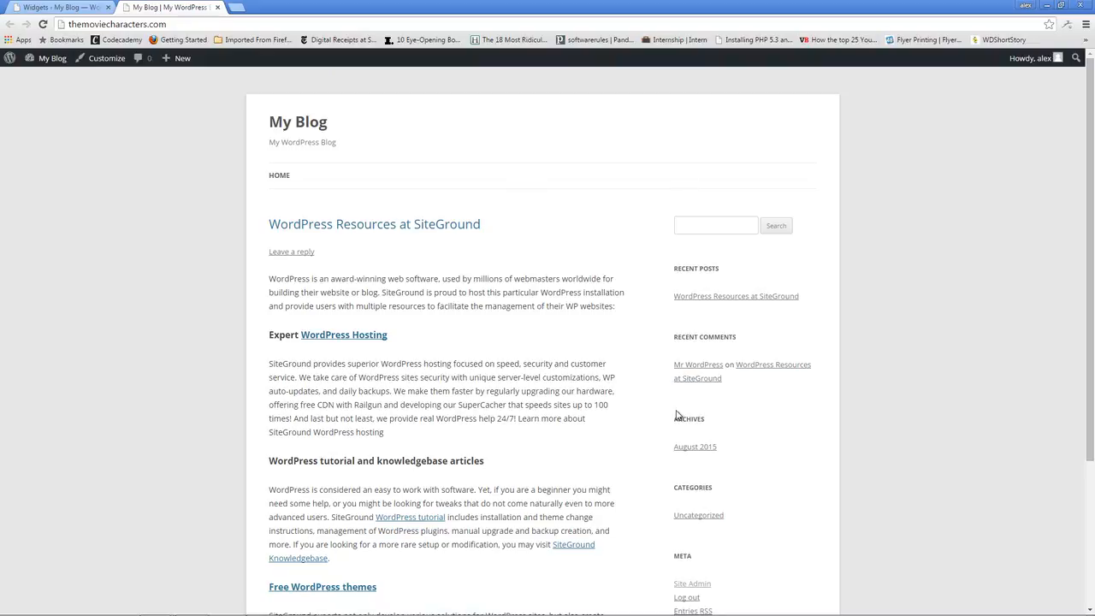
pyautogui.click(94, 6)
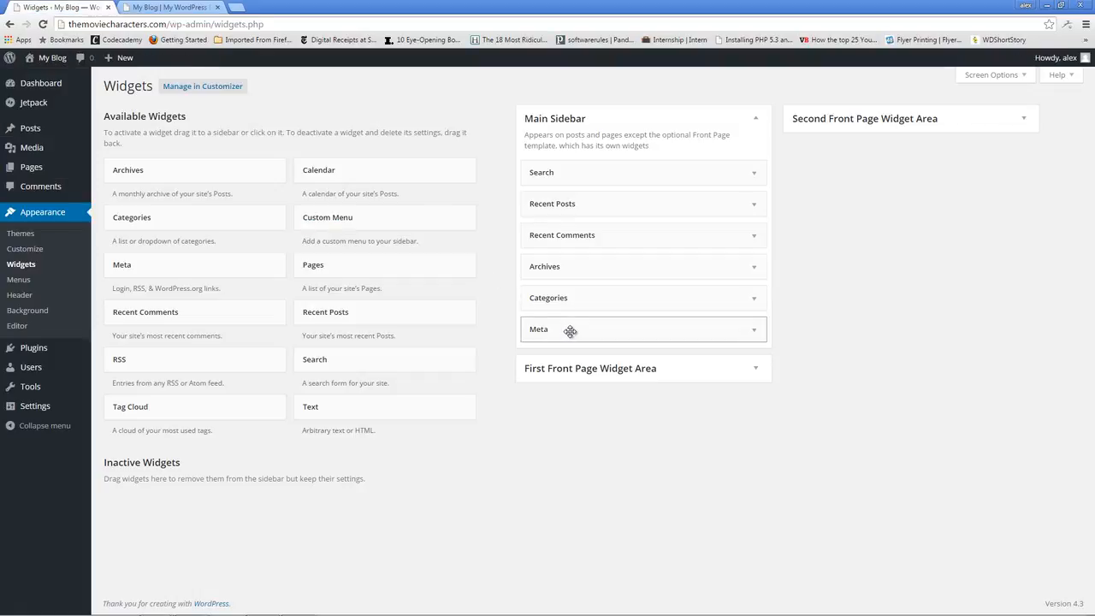
# Move the Meta widget from the Main Sidebar to Inactive Widgets and add a Text widget below Categories in its place
pyautogui.moveTo(570, 328)
pyautogui.mouseDown()
pyautogui.moveTo(591, 296)
pyautogui.moveTo(579, 326)
pyautogui.mouseUp()
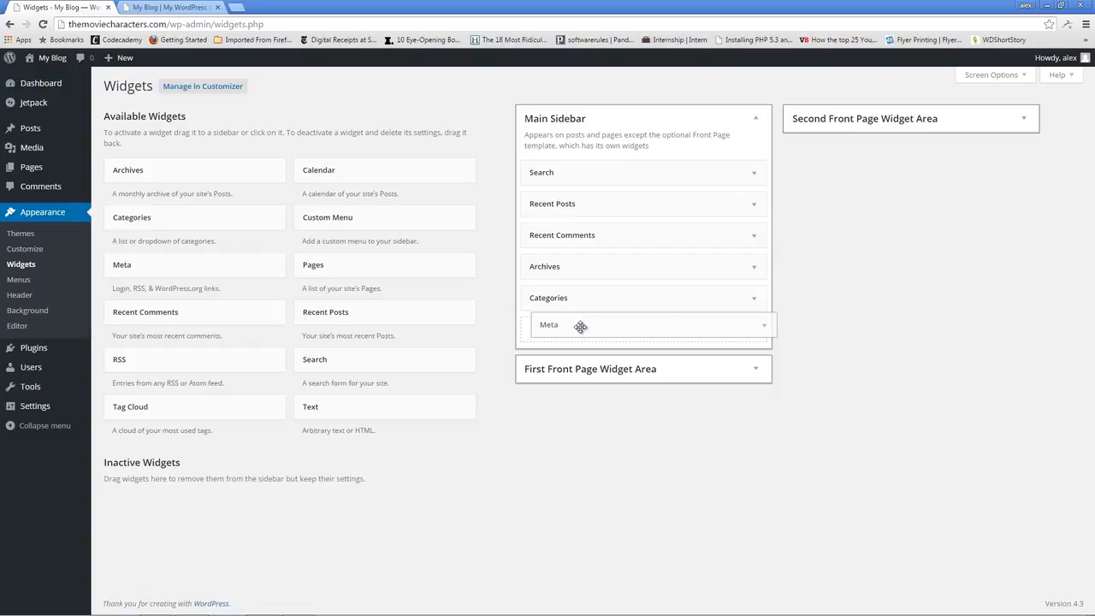
pyautogui.moveTo(580, 326); pyautogui.dragTo(168, 501)
pyautogui.moveTo(323, 416); pyautogui.dragTo(559, 327)
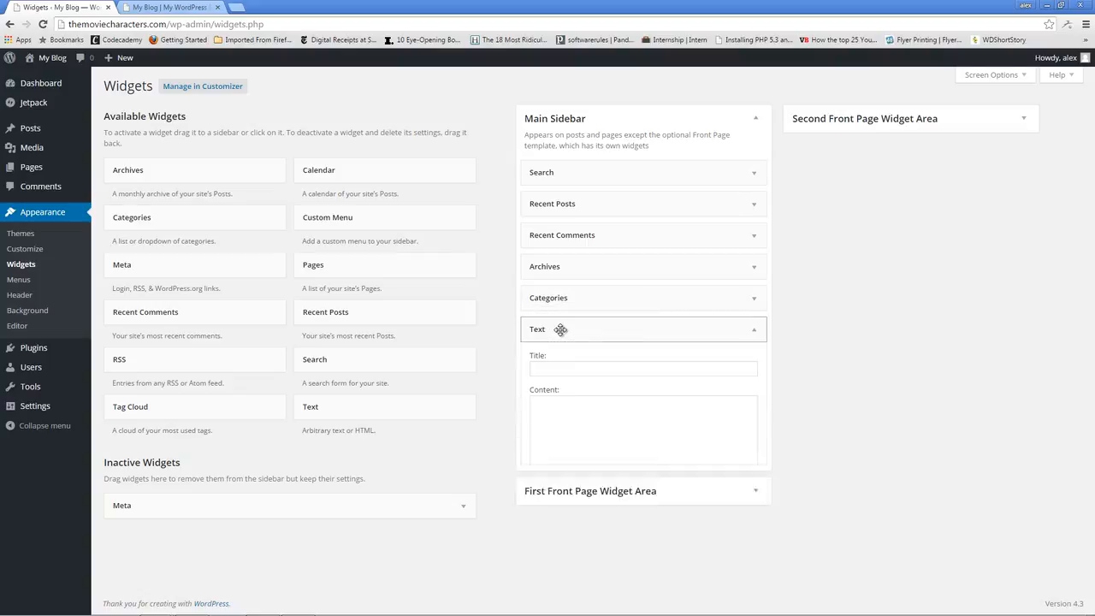
# Give the new Text widget the title "Hello" and the content "I am groot", and save it
pyautogui.click(589, 372)
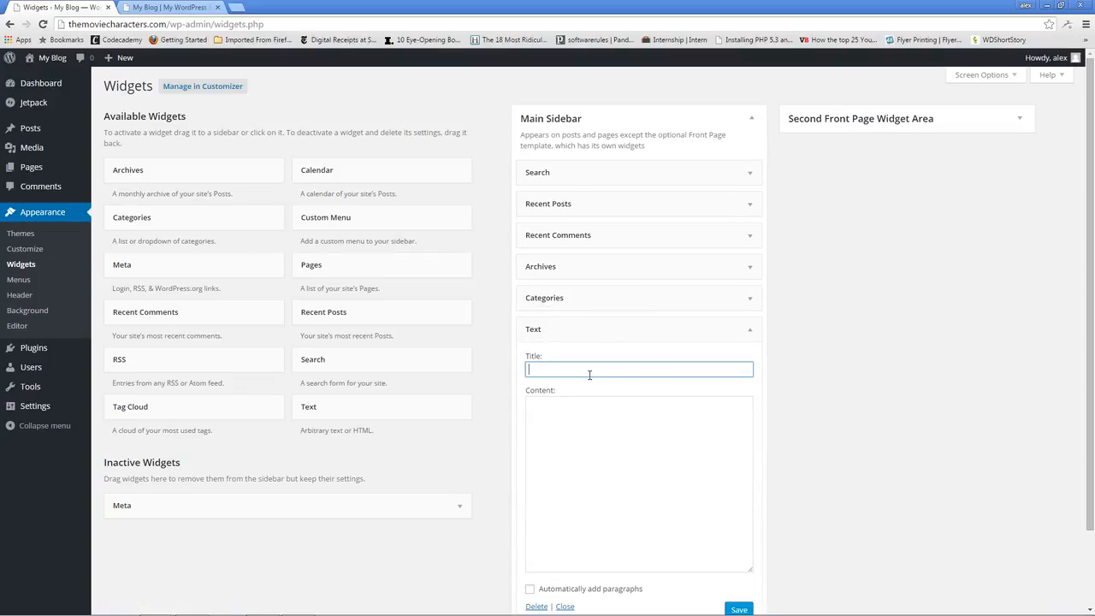
pyautogui.click(579, 431)
pyautogui.write('I am ')
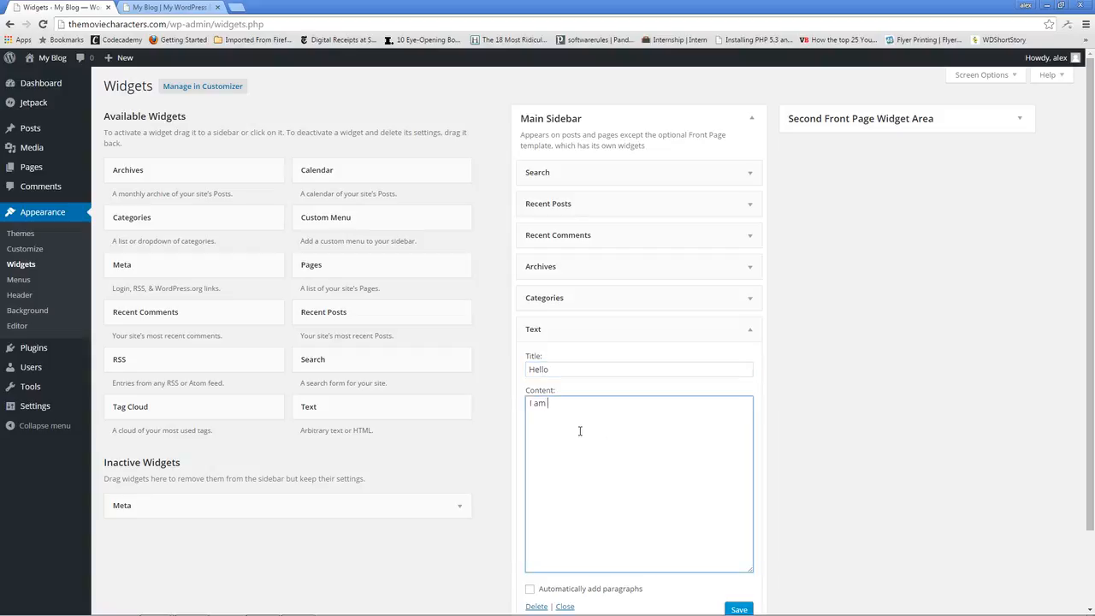
pyautogui.write('groot')
pyautogui.scroll(-2, 685, 425)
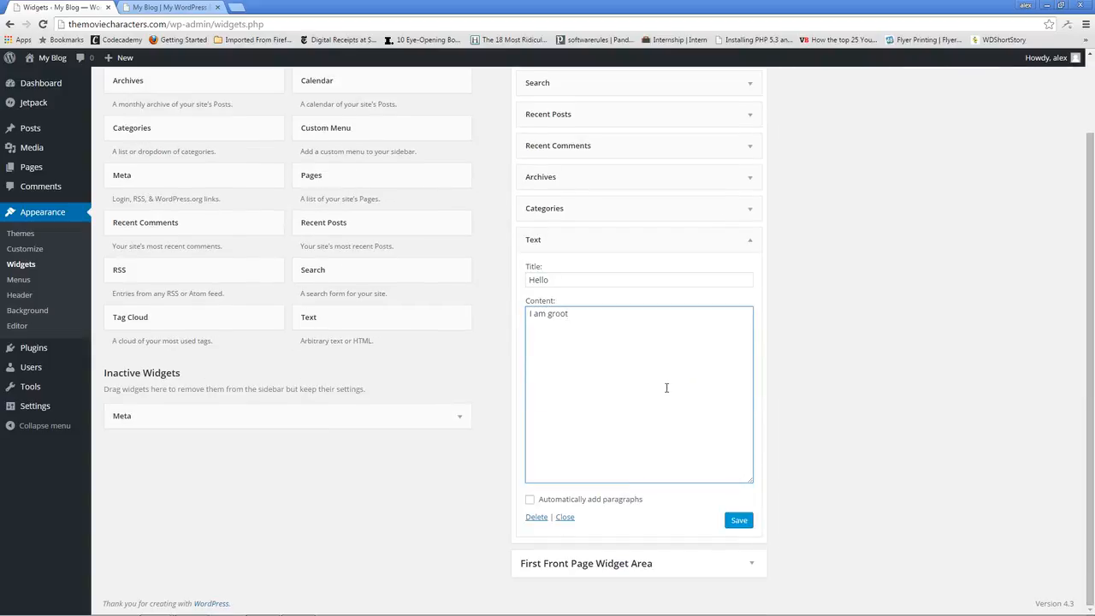
pyautogui.doubleClick(573, 314)
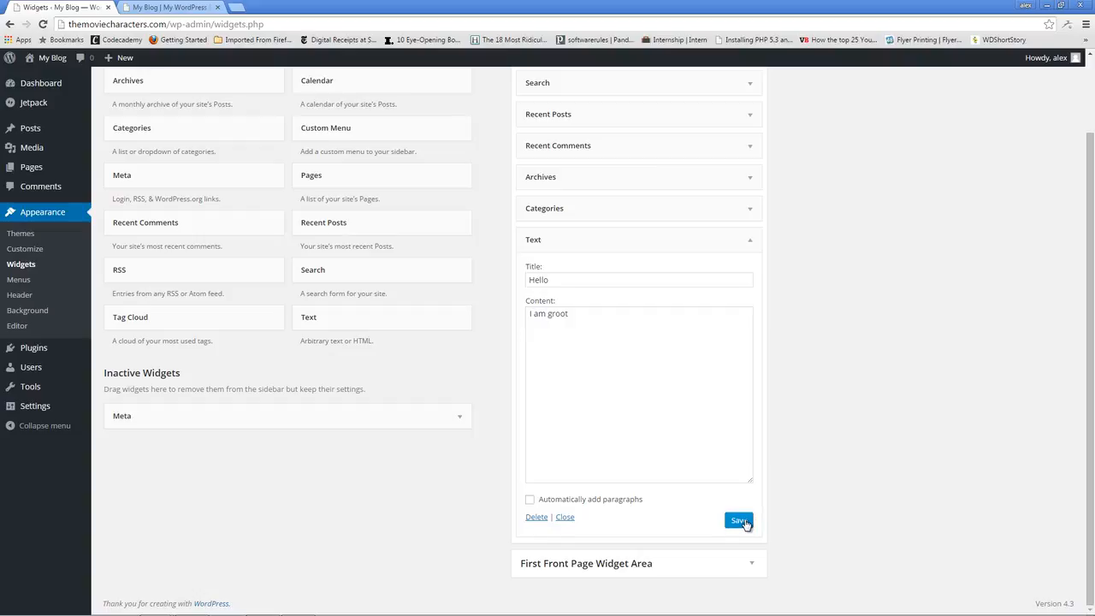
pyautogui.click(741, 521)
# Reload the live blog to check the Hello text widget in its sidebar, and collapse that widget's settings on the Widgets page
pyautogui.click(166, 8)
pyautogui.click(42, 24)
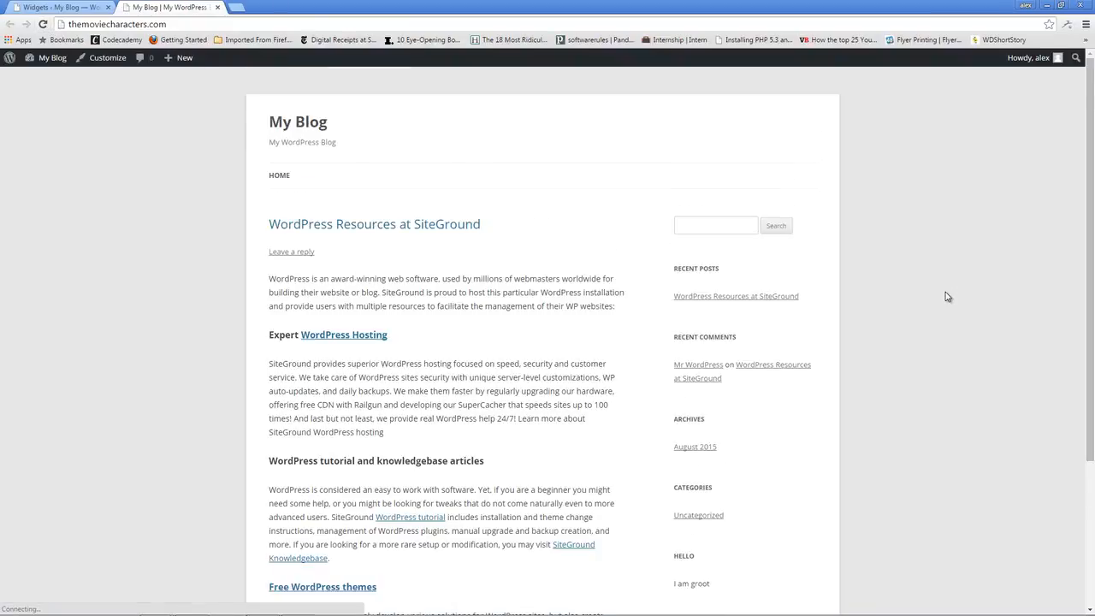
pyautogui.scroll(-3, 937, 303)
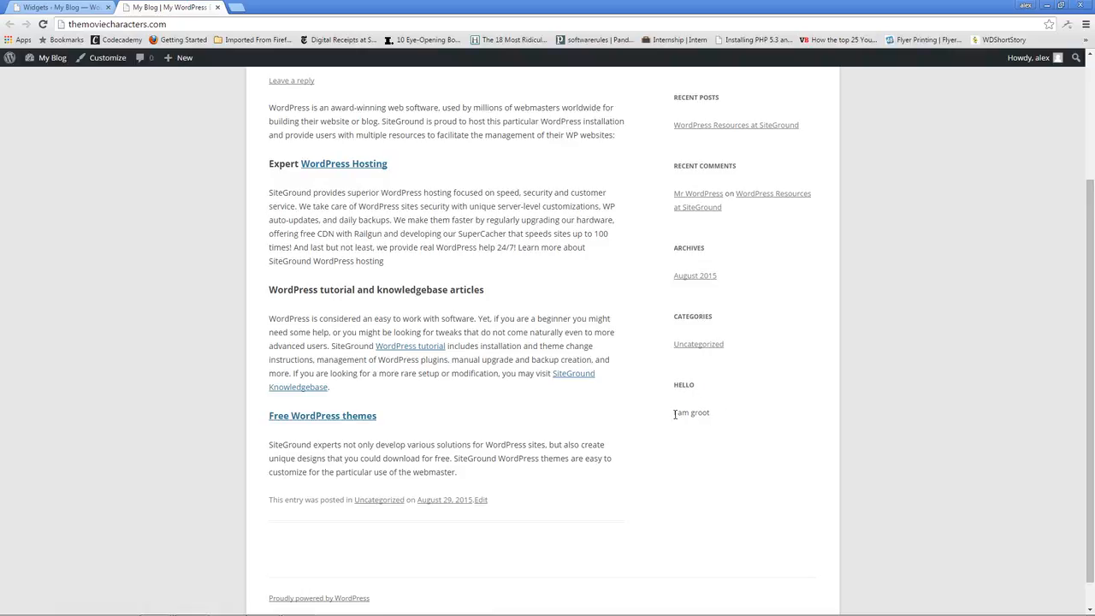
pyautogui.scroll(2, 675, 414)
pyautogui.click(61, 7)
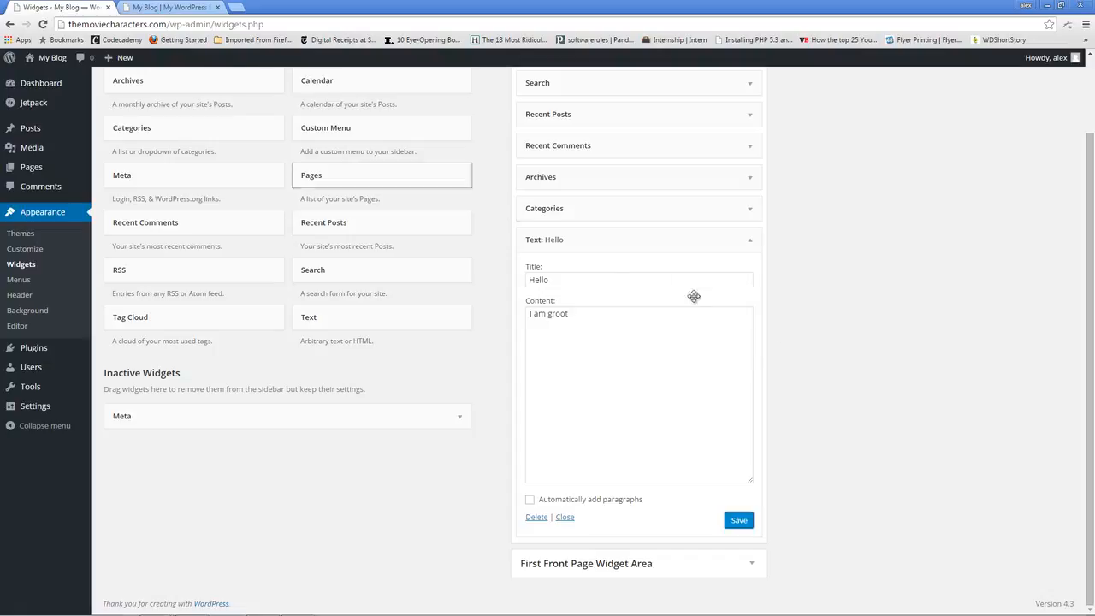
pyautogui.click(750, 240)
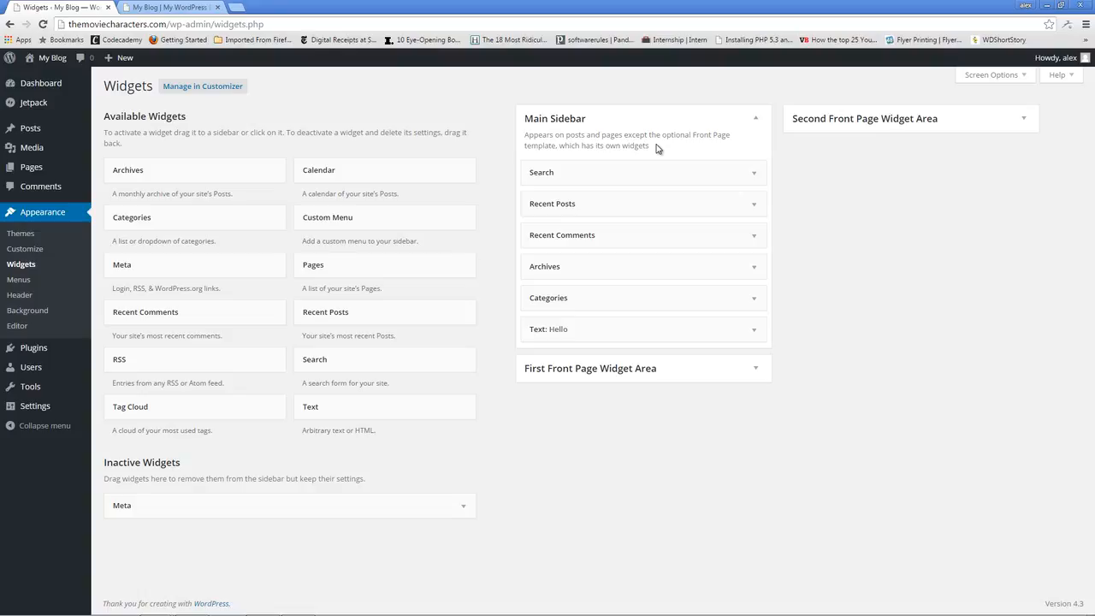
# Activate the Twenty Fourteen theme and return to the Widgets page
pyautogui.click(22, 236)
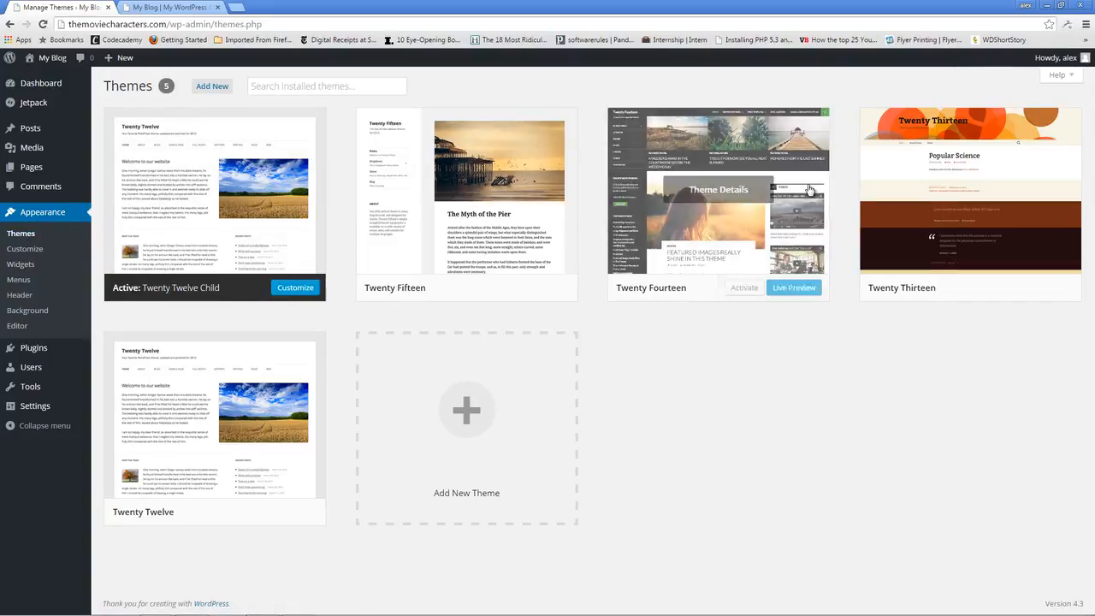
pyautogui.click(743, 289)
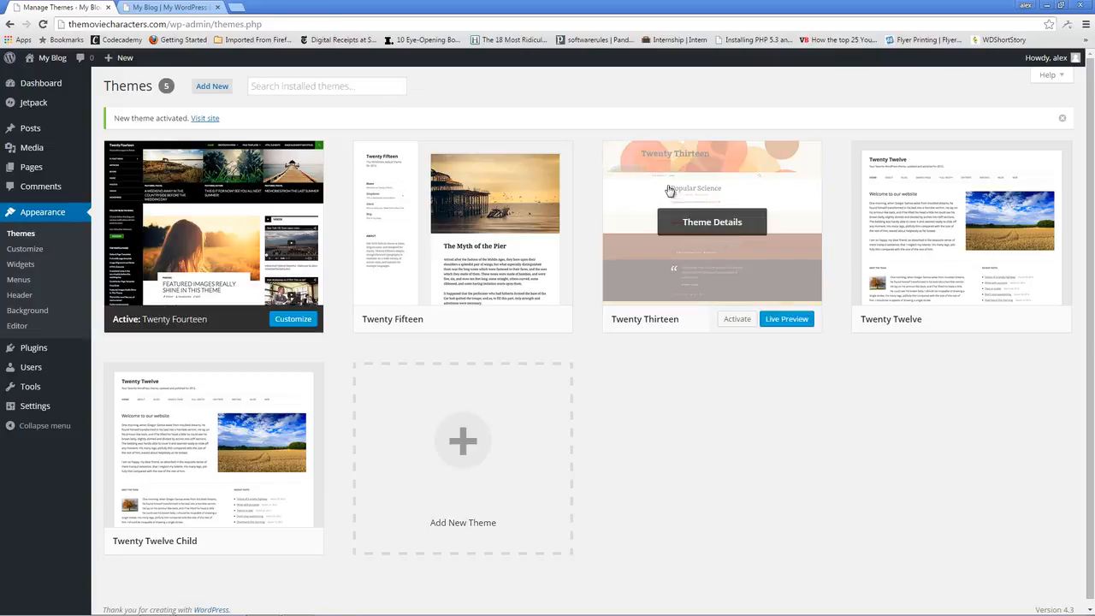
pyautogui.moveTo(14, 344)
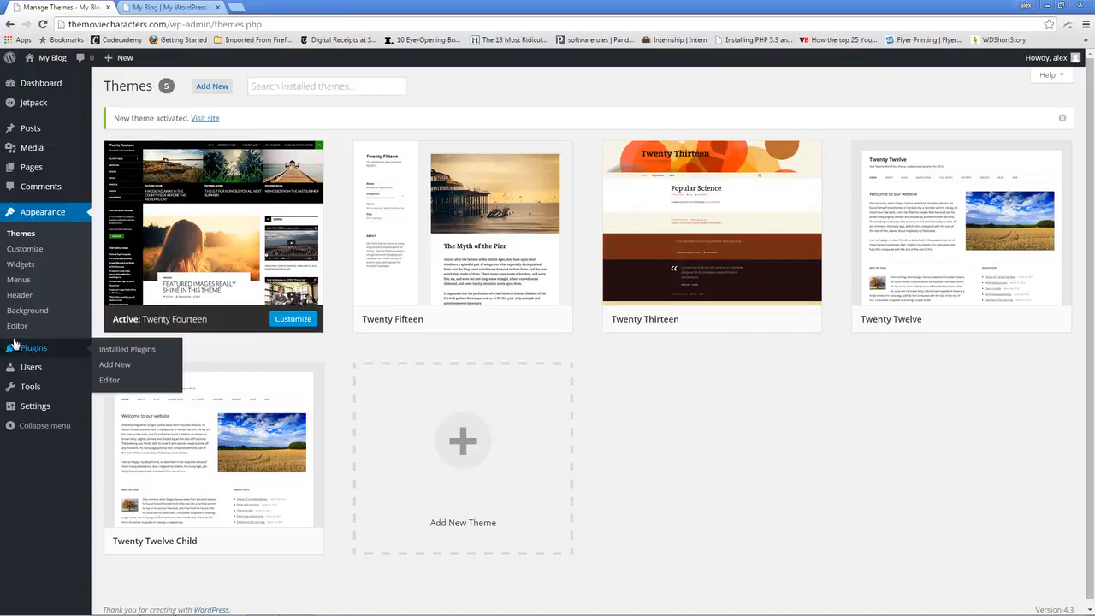
pyautogui.click(35, 266)
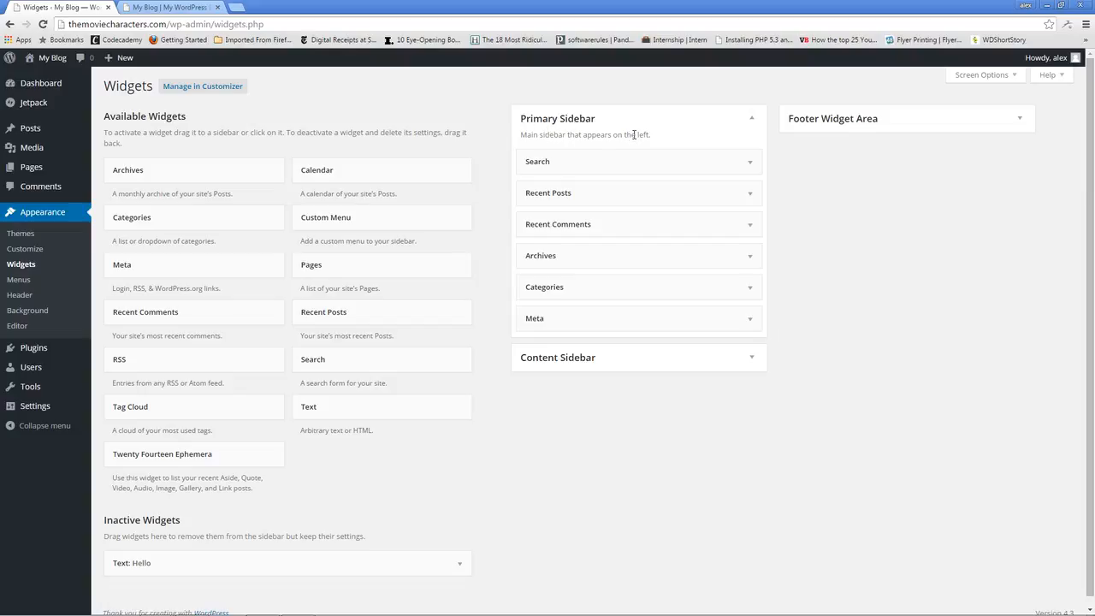
# Reload the live blog and examine its sidebars and footer under the new theme, returning to the Widgets page
pyautogui.click(205, 7)
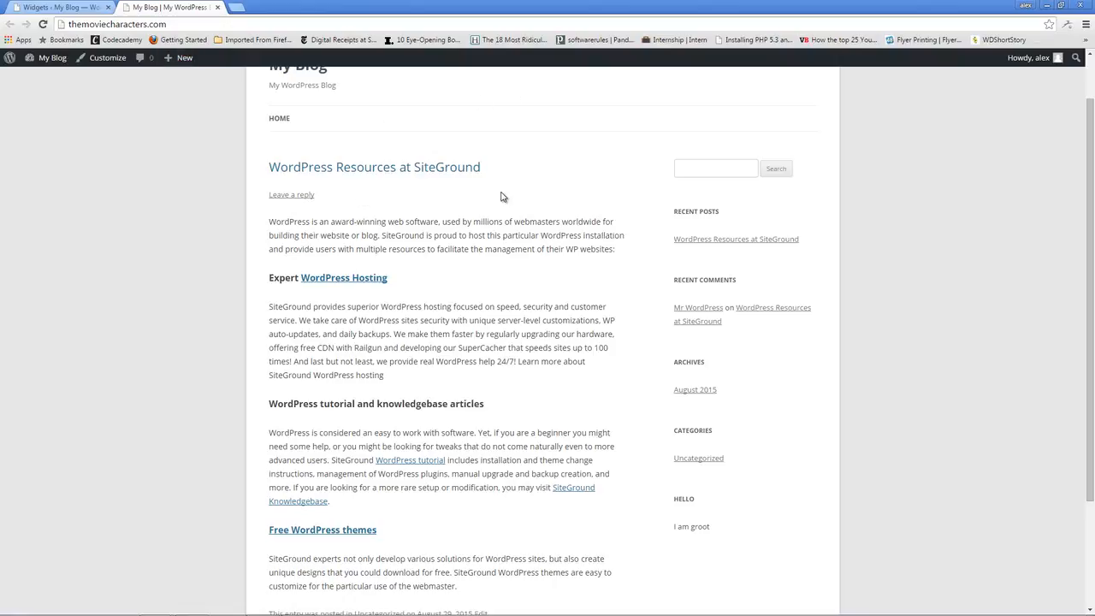
pyautogui.scroll(1, 505, 200)
pyautogui.click(43, 24)
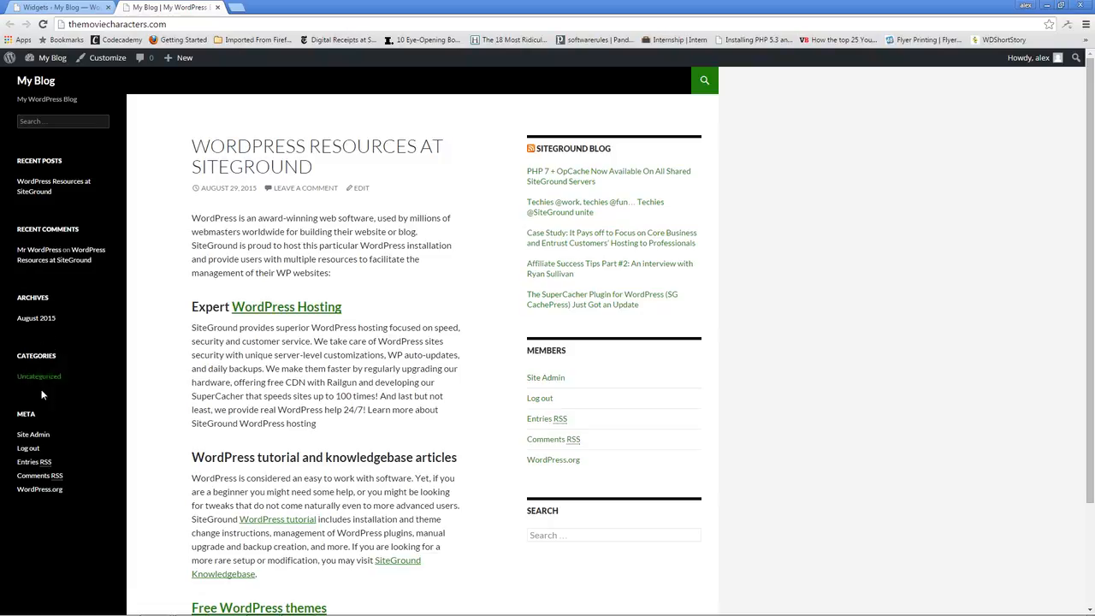
pyautogui.scroll(-3, 874, 231)
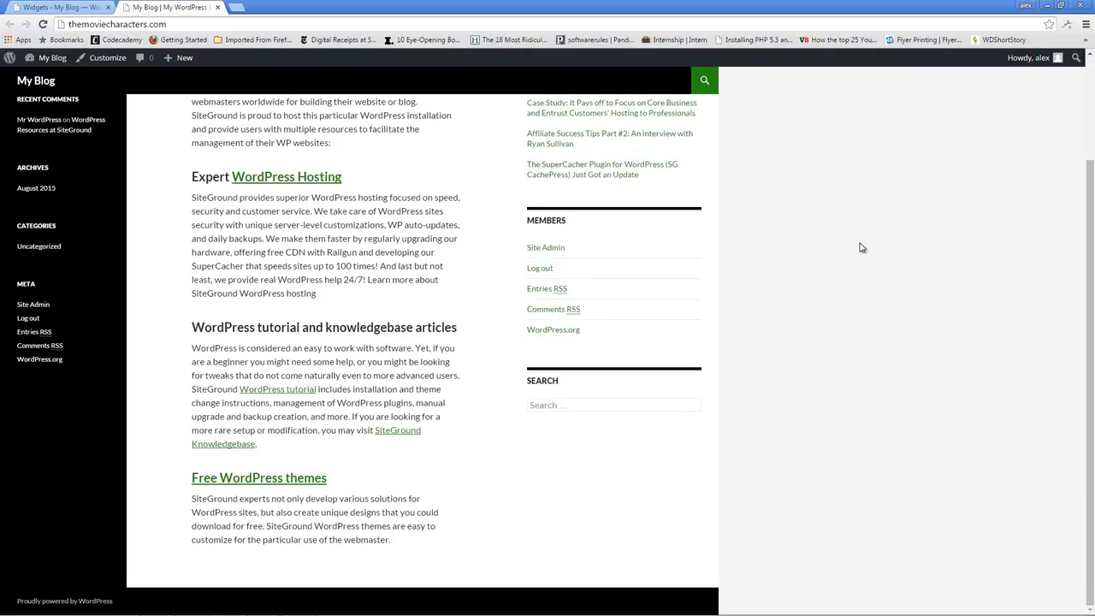
pyautogui.click(92, 7)
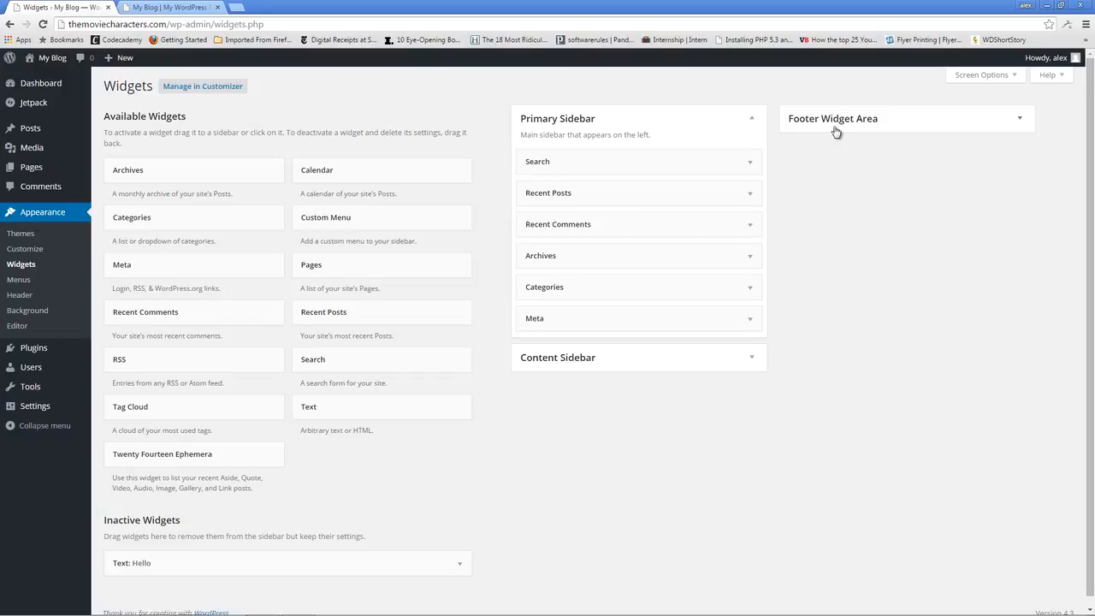
# Expand the Footer Widget Area and check where the footer sits on the live blog
pyautogui.click(864, 122)
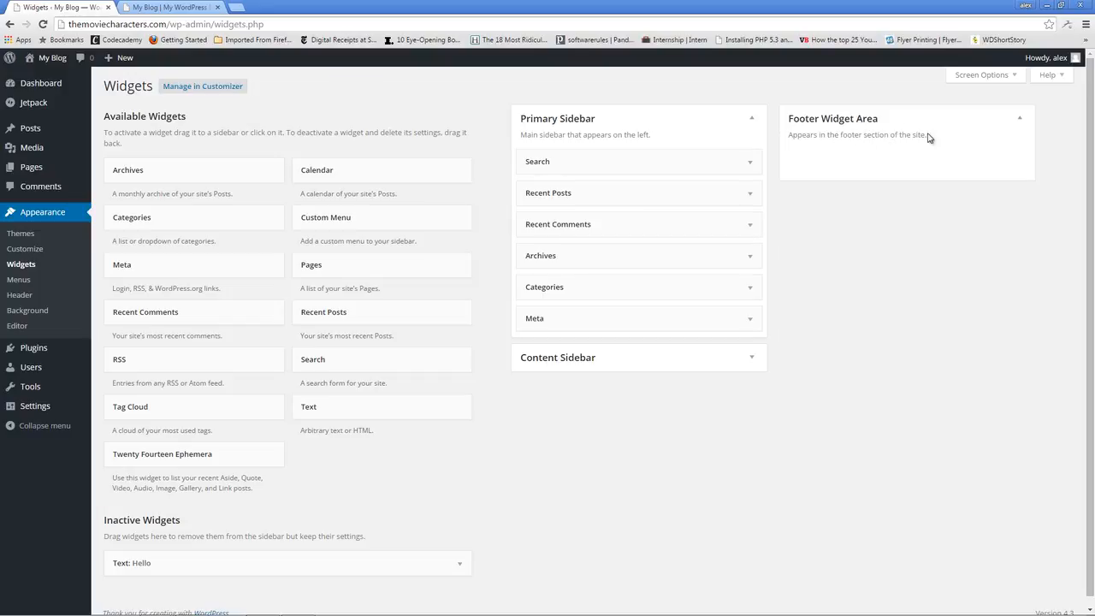
pyautogui.click(171, 7)
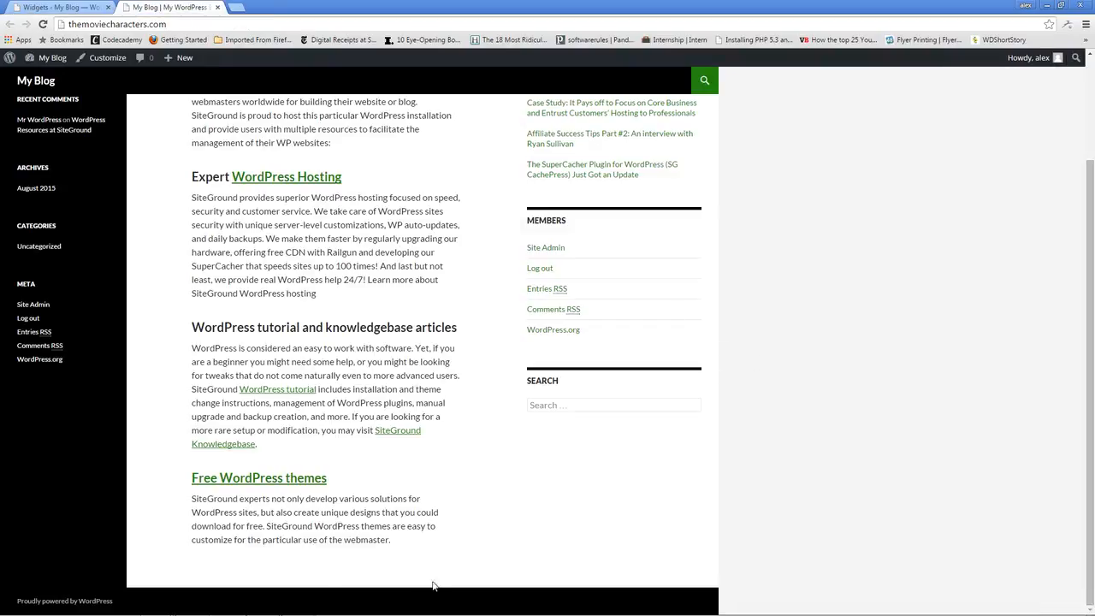
pyautogui.click(48, 7)
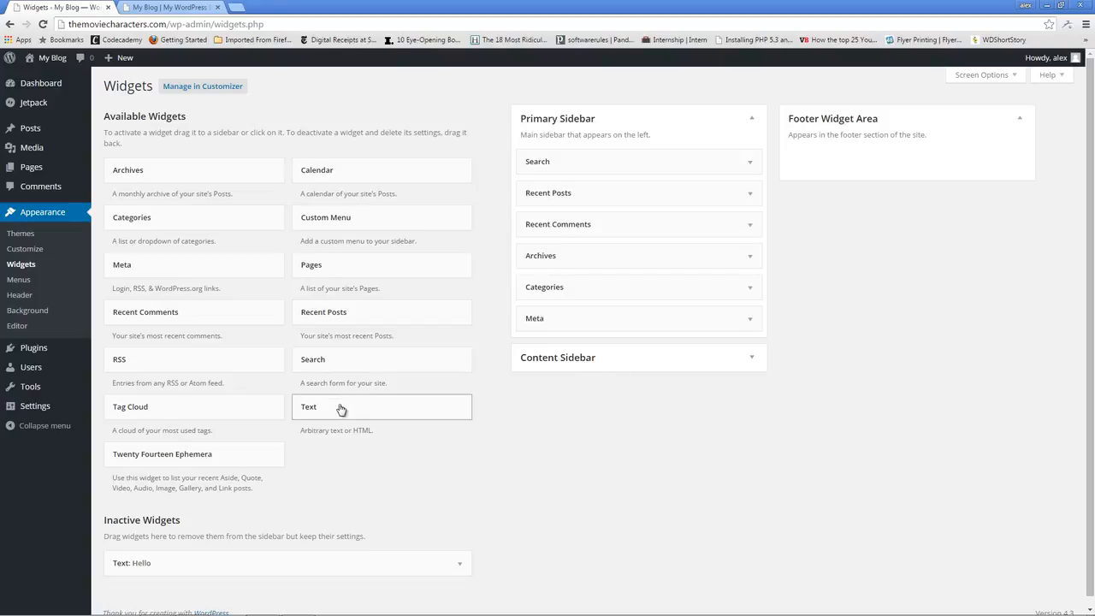
# Inspect the saved settings of the inactive Hello text widget and collapse it again
pyautogui.moveTo(350, 396); pyautogui.dragTo(325, 450)
pyautogui.click(330, 557)
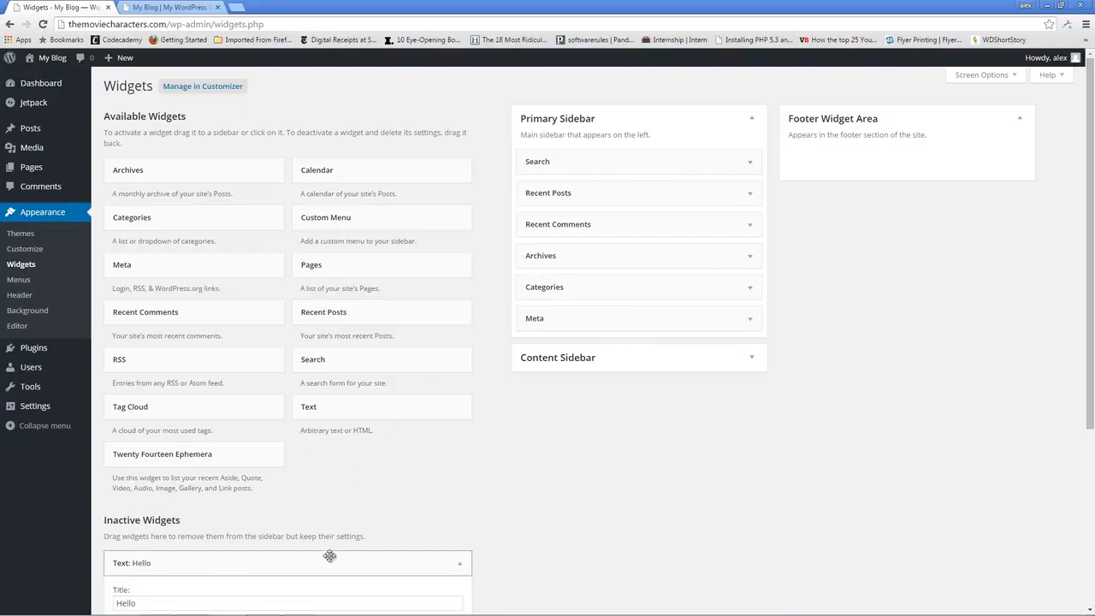
pyautogui.scroll(-1, 386, 604)
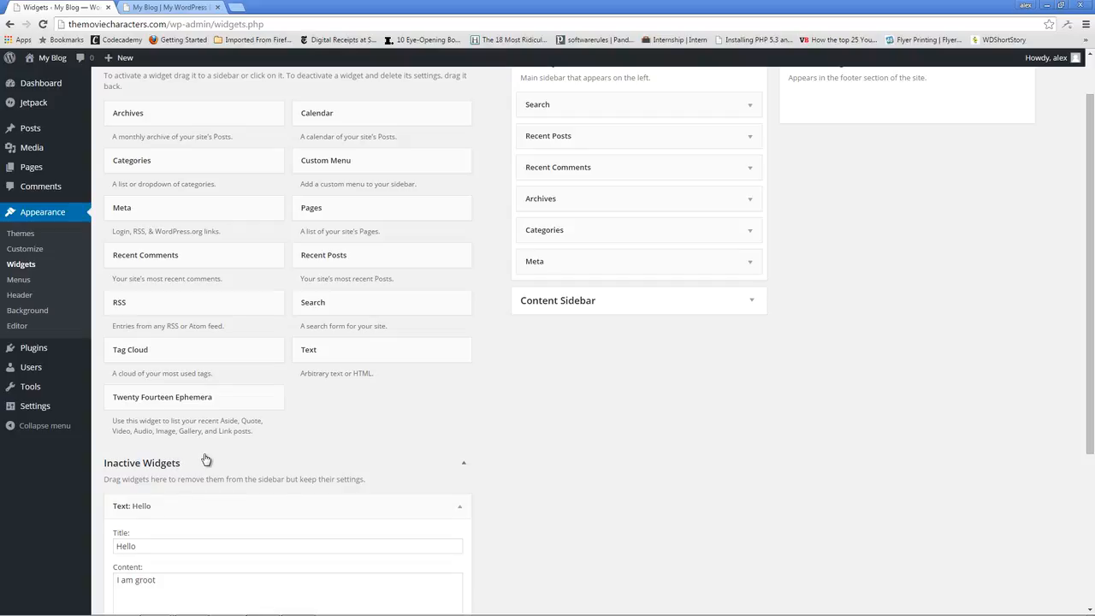
pyautogui.click(460, 510)
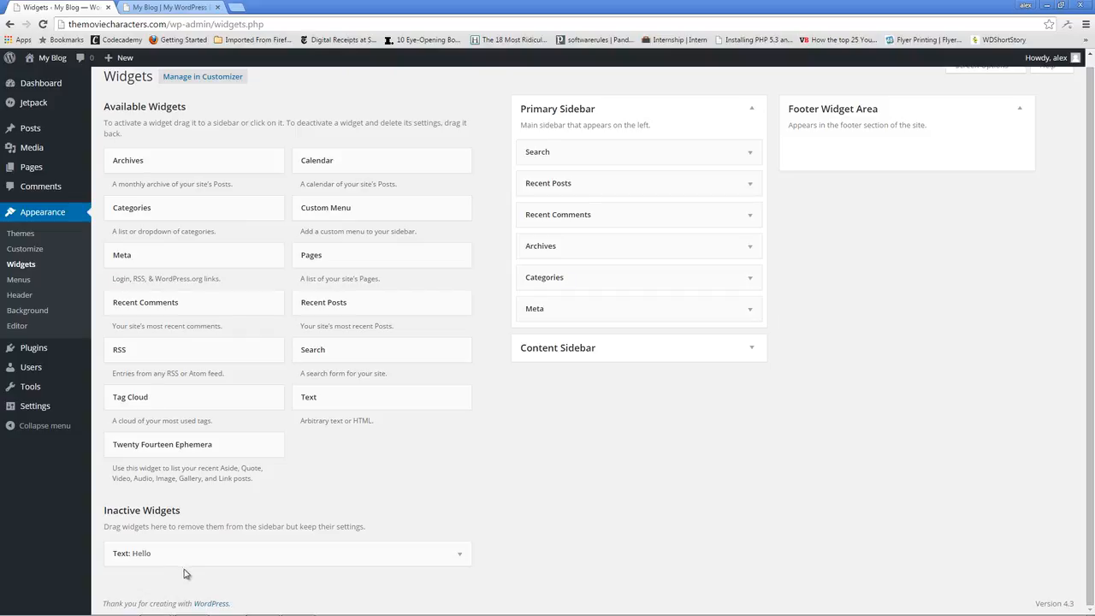
# Move the inactive Hello text widget into the Footer Widget Area and add an RSS widget below it
pyautogui.moveTo(137, 558); pyautogui.dragTo(865, 156)
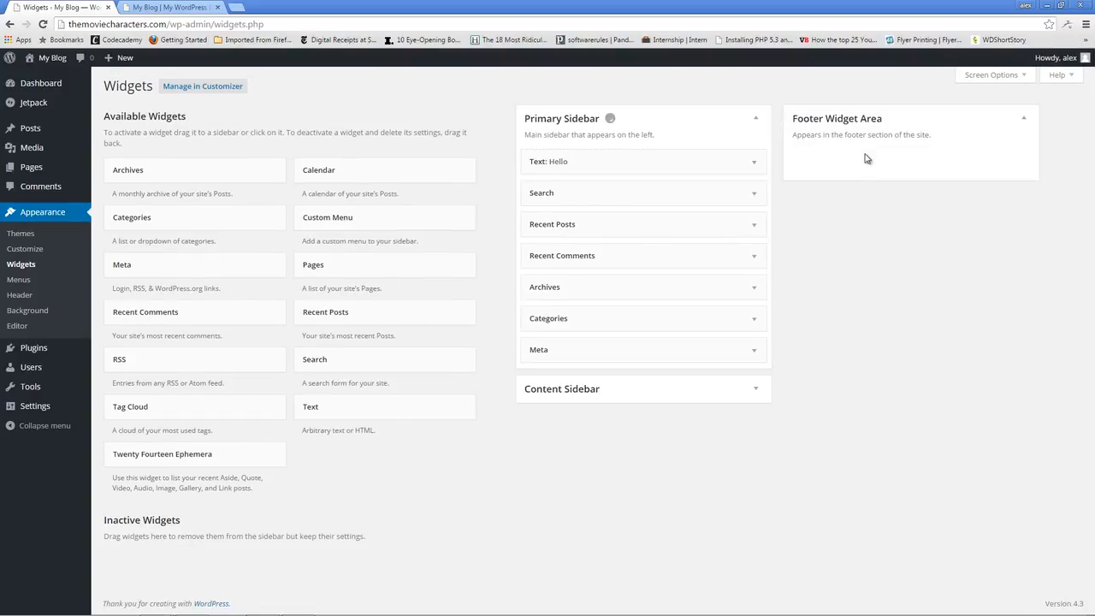
pyautogui.moveTo(647, 170); pyautogui.dragTo(916, 164)
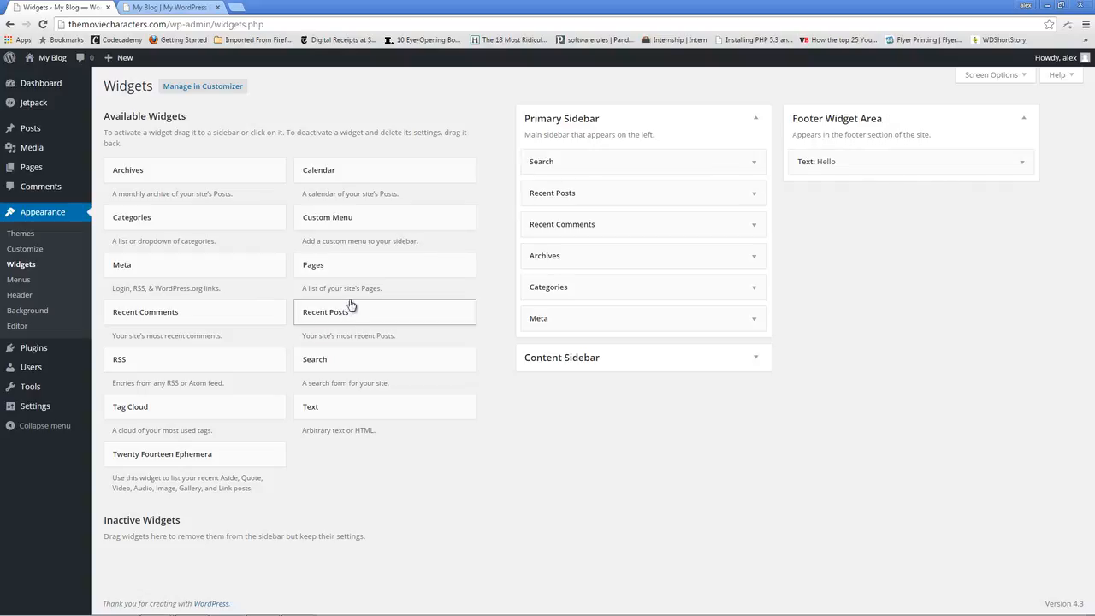
pyautogui.moveTo(171, 356); pyautogui.dragTo(858, 196)
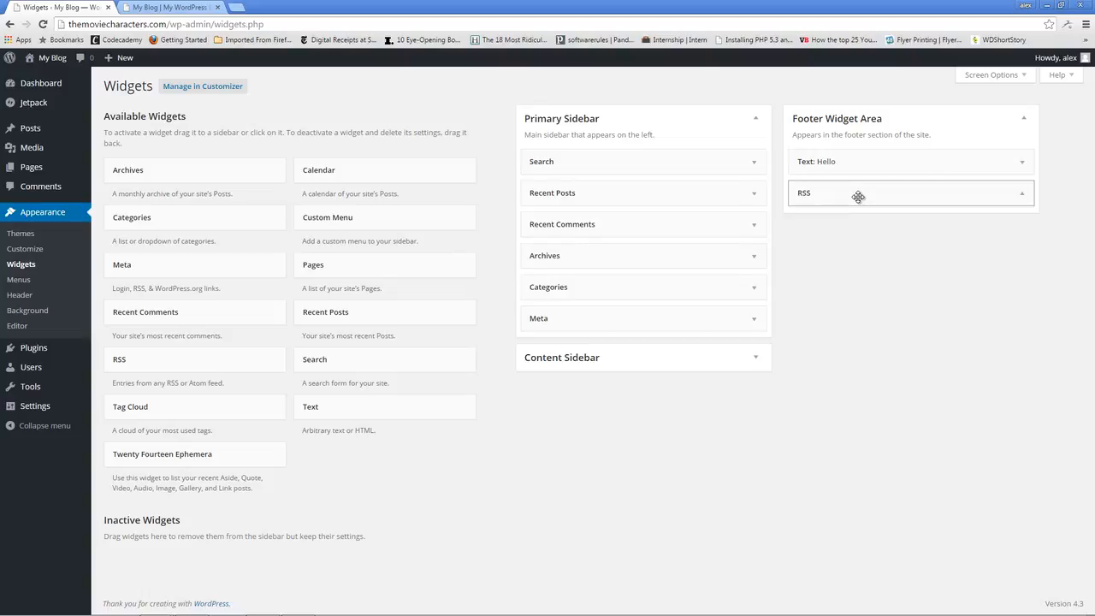
# Try to save the footer's RSS widget with the dummy feed URL fdhdfhsdhsdhfsdfhsdf and clear the URL again
pyautogui.click(872, 231)
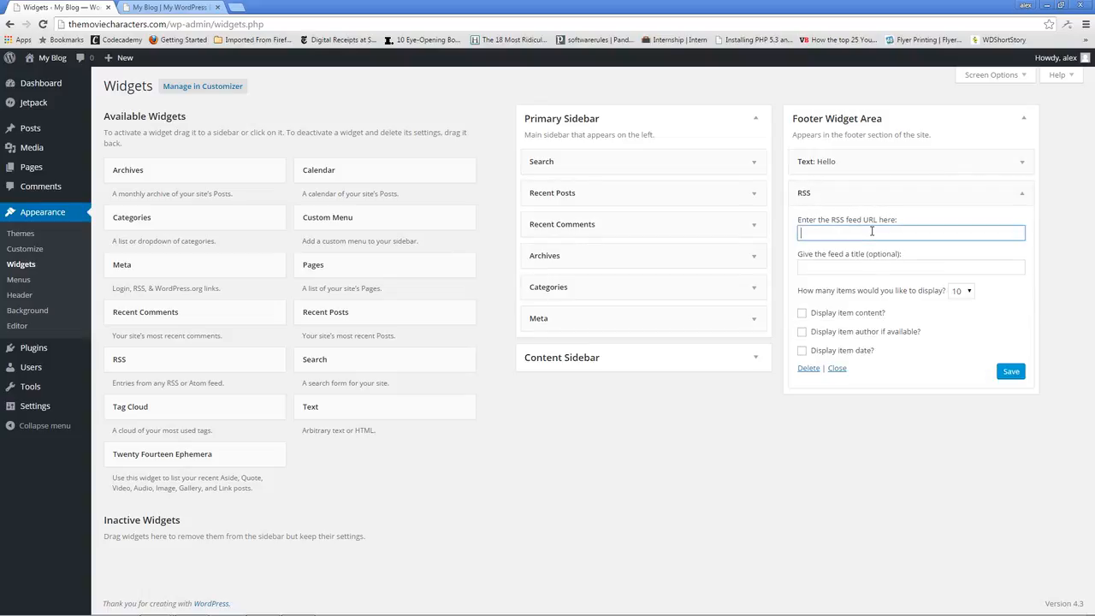
pyautogui.write('fdhdfhsdhsdhfsdfhsdf')
pyautogui.click(1011, 372)
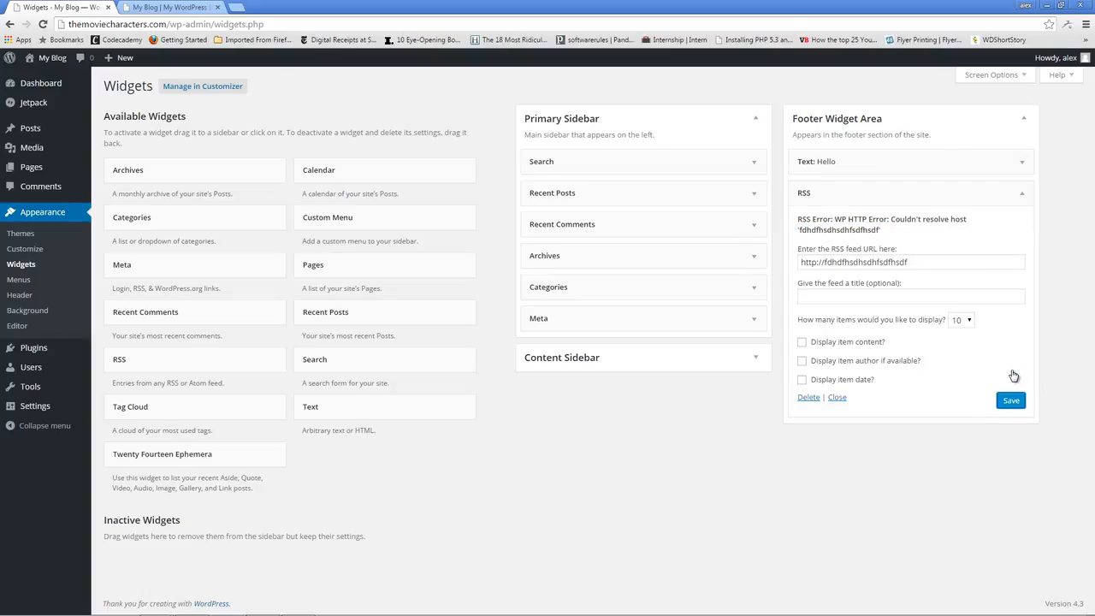
pyautogui.moveTo(930, 262); pyautogui.dragTo(699, 251)
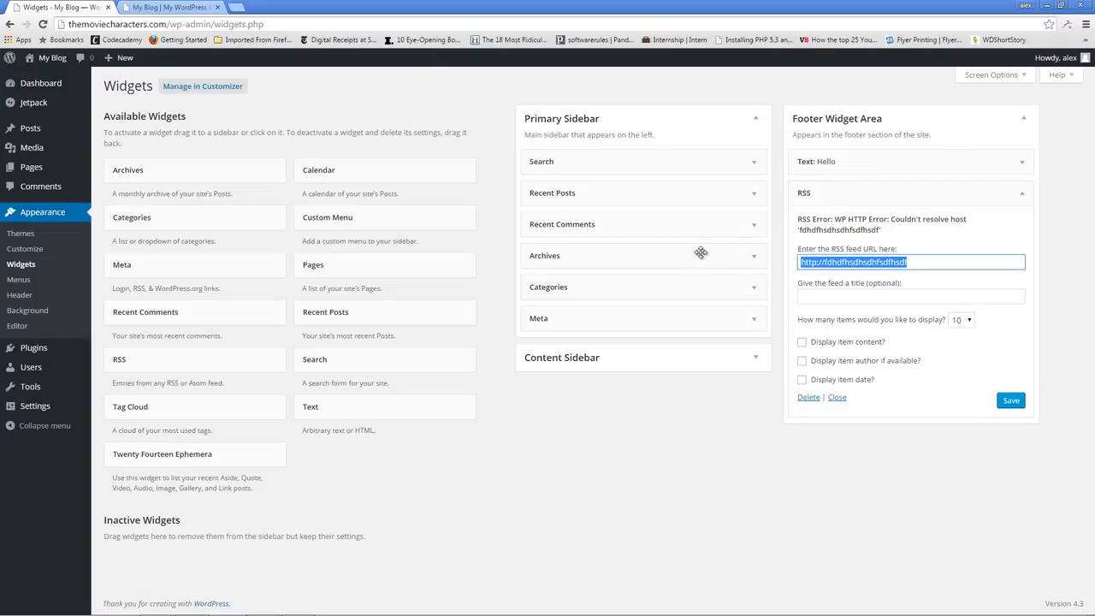
pyautogui.press('BackSpace')
# Replace the RSS widget in the Footer Widget Area with a Search widget below the Hello text widget, titled Search, and save it
pyautogui.moveTo(875, 191); pyautogui.dragTo(199, 428)
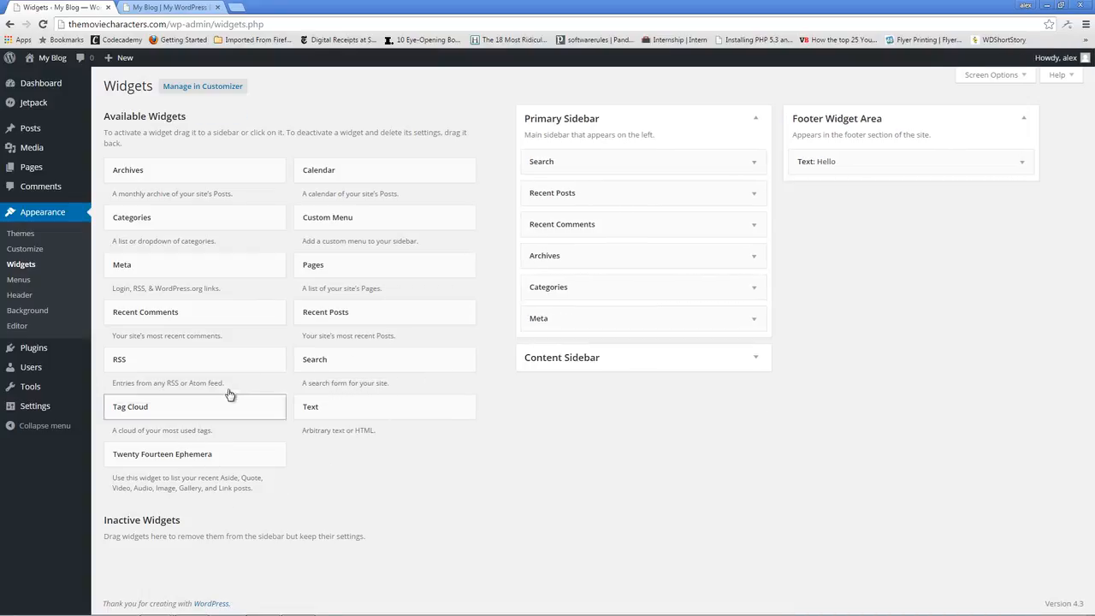
pyautogui.moveTo(462, 359); pyautogui.dragTo(844, 200)
pyautogui.click(885, 231)
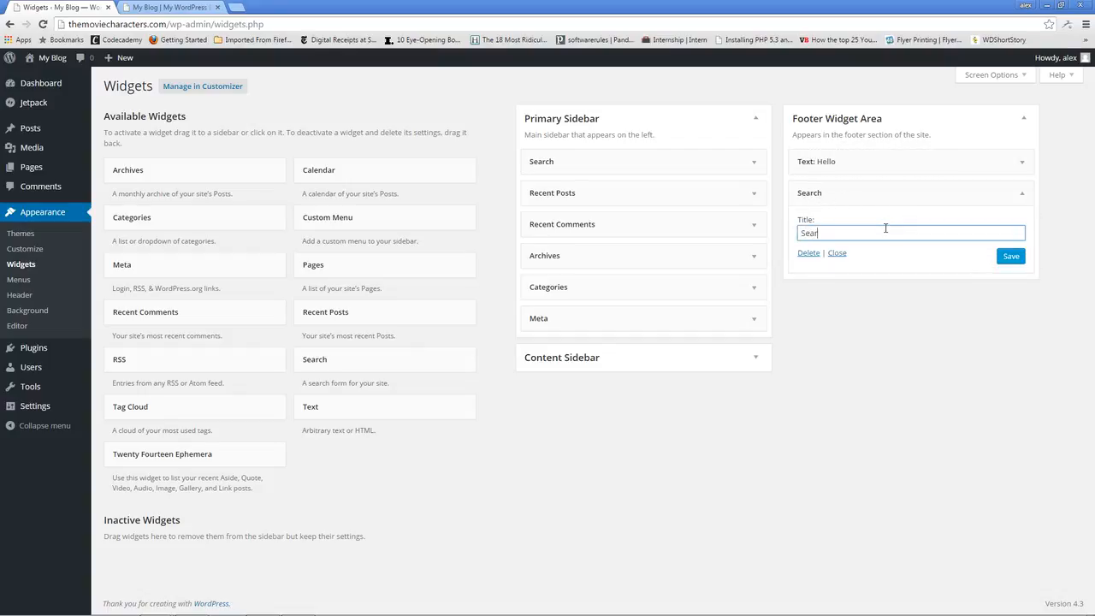
pyautogui.click(1010, 257)
# Reload the live blog and check the footer for the Hello text and Search widgets, returning to the Widgets page
pyautogui.click(174, 7)
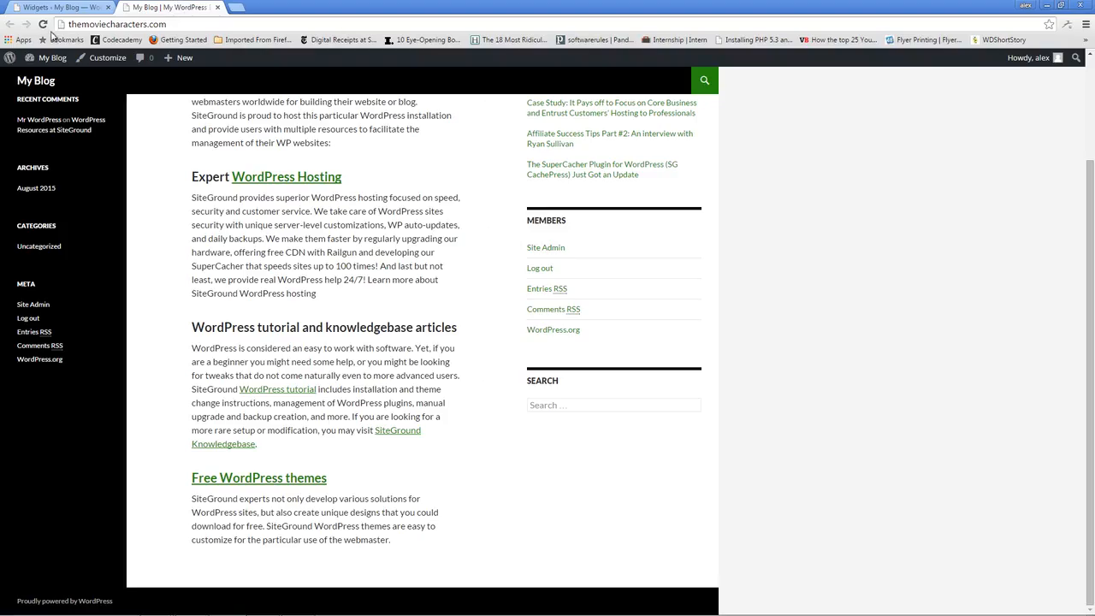
pyautogui.click(42, 24)
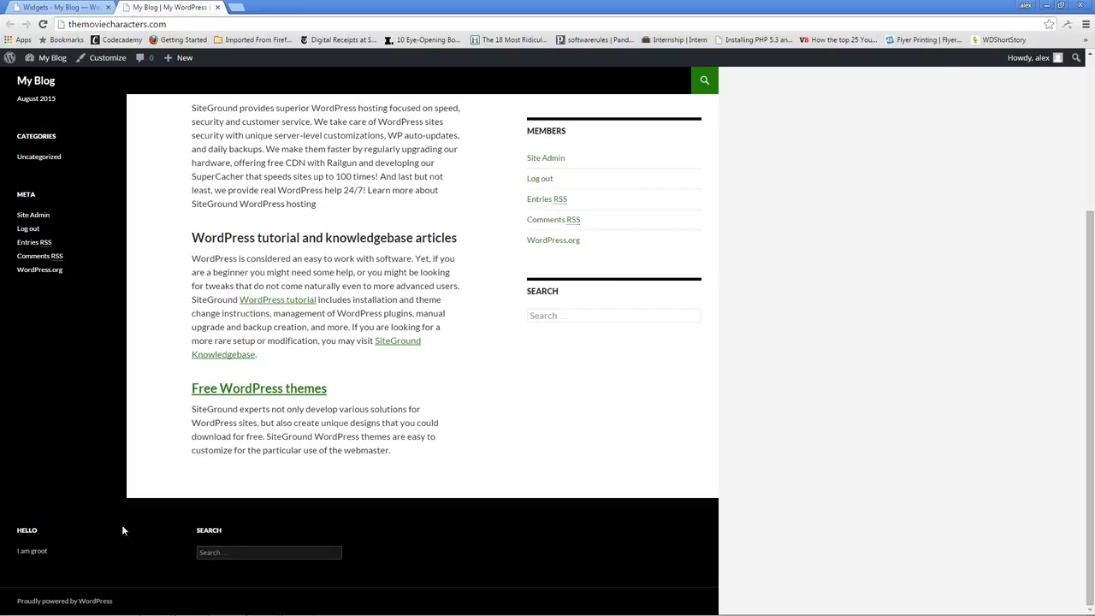
pyautogui.click(60, 7)
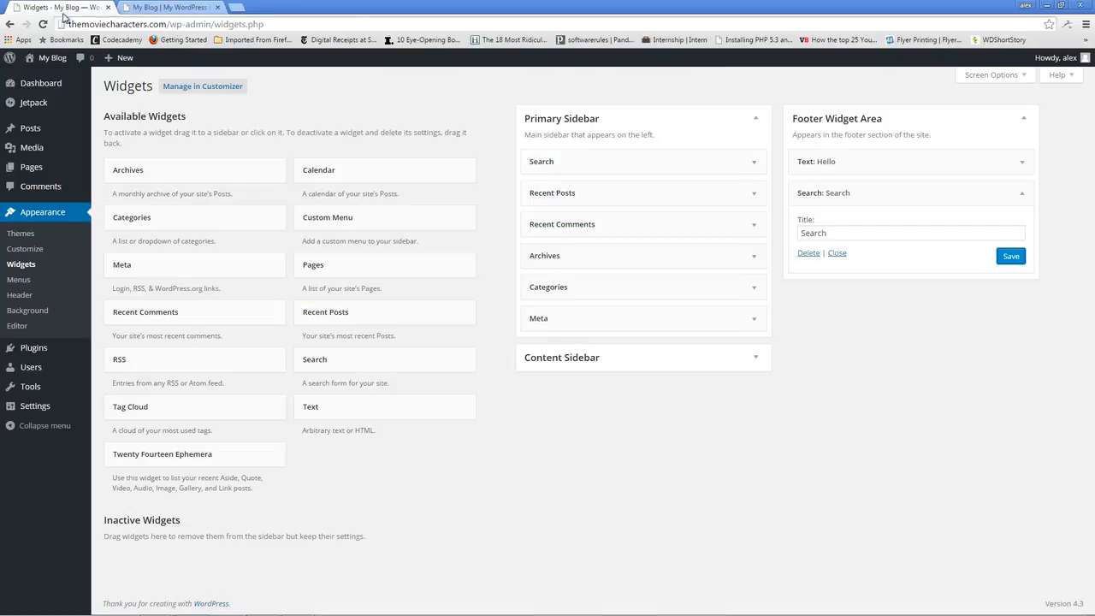